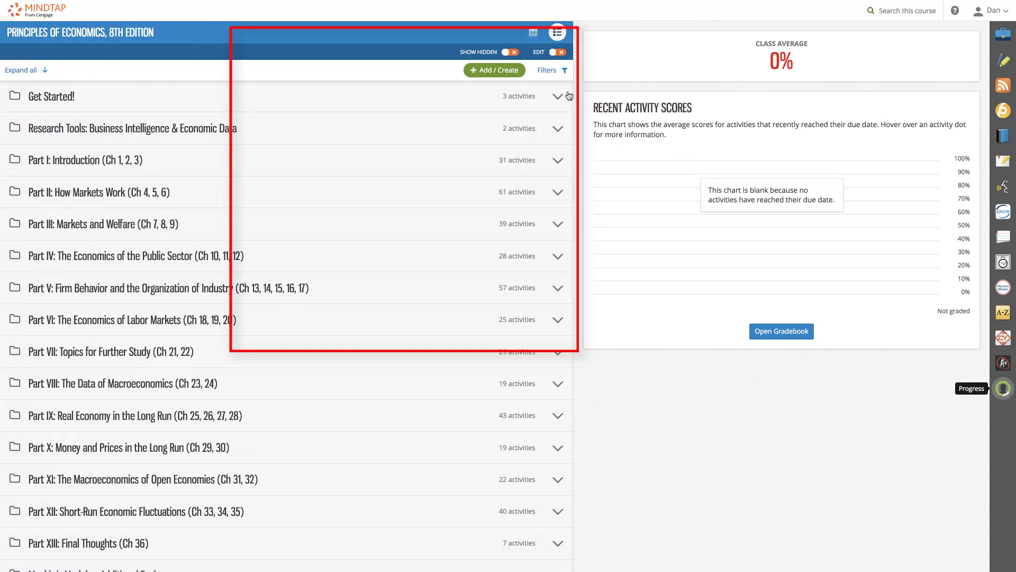
Turn on learning path editing and expand all folders to list every activity
click(557, 52)
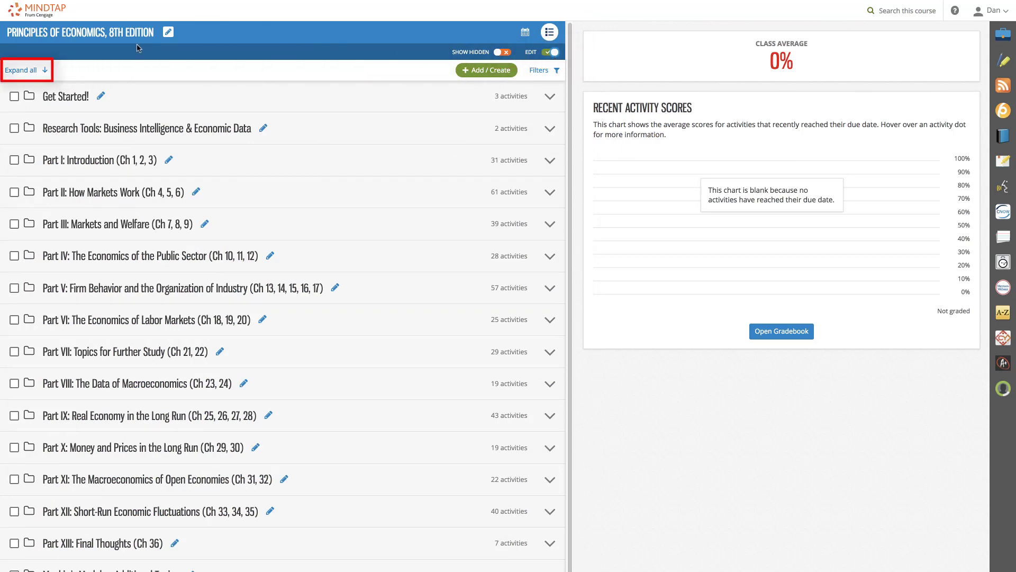
click(21, 71)
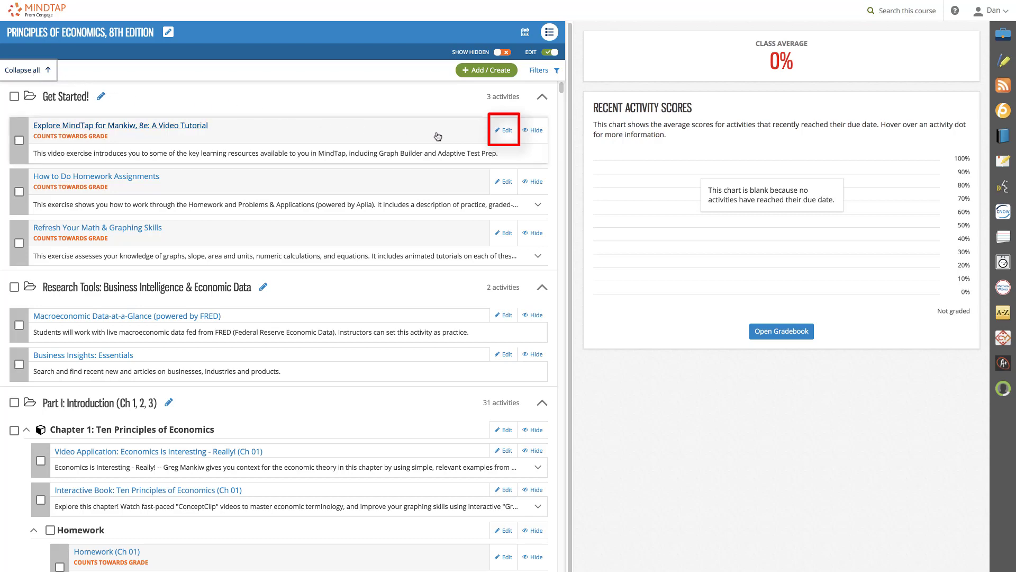
Edit the first Get Started video tutorial and show its August 2018 due-date calendar
click(502, 131)
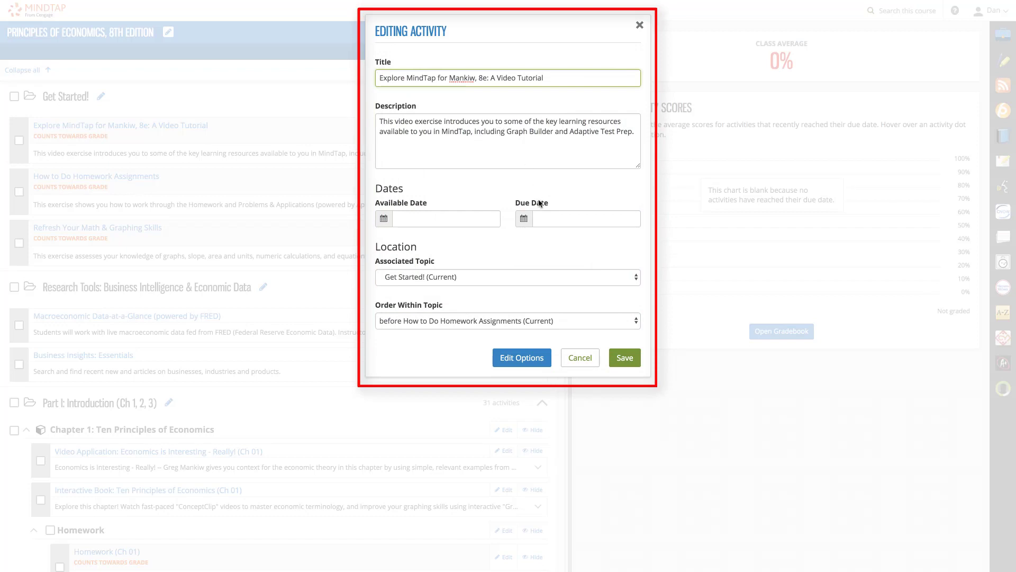
click(539, 219)
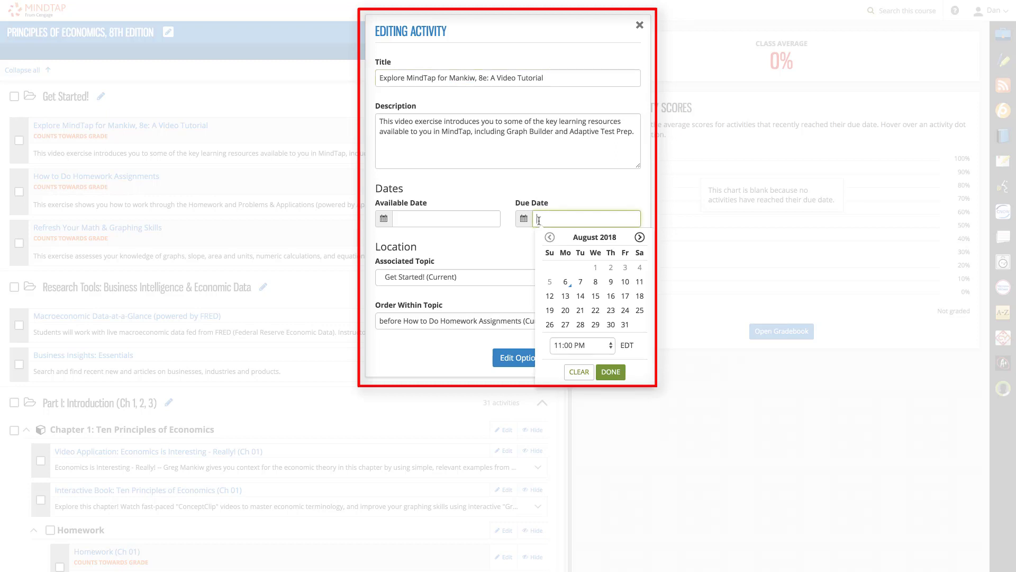
Set the video tutorial's due date to August 10 at 7:00 AM and confirm
click(624, 282)
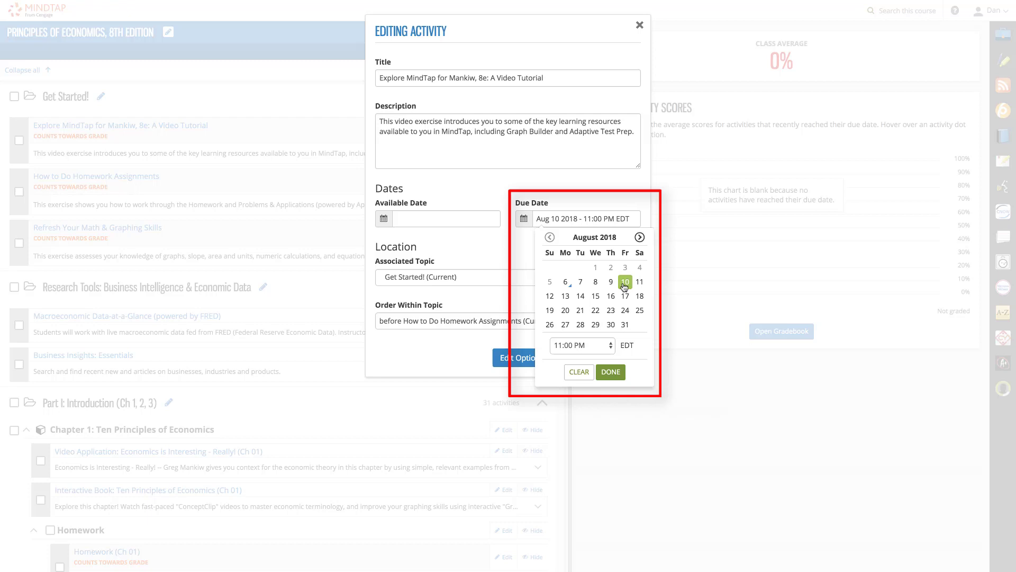
click(606, 345)
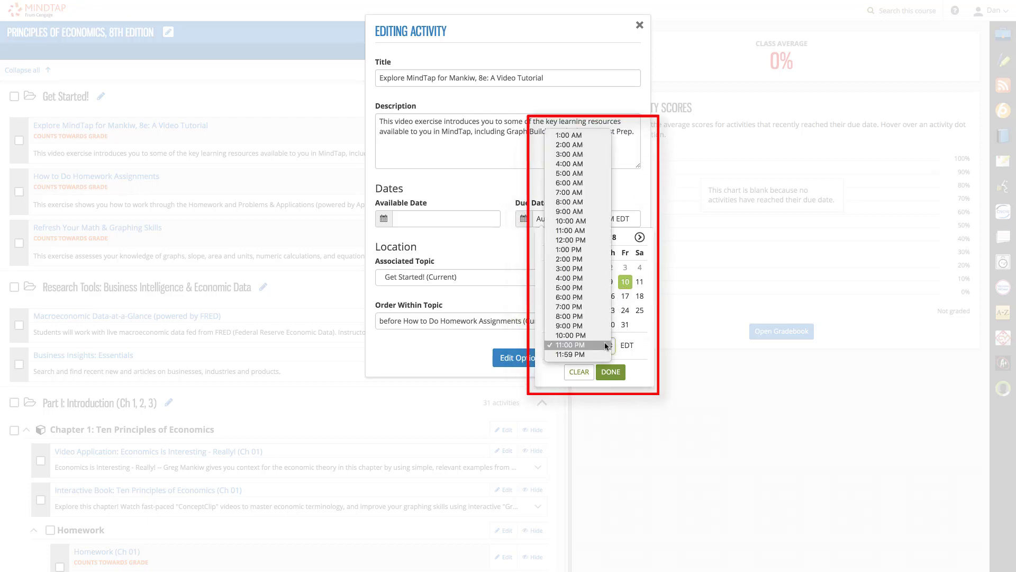
click(584, 192)
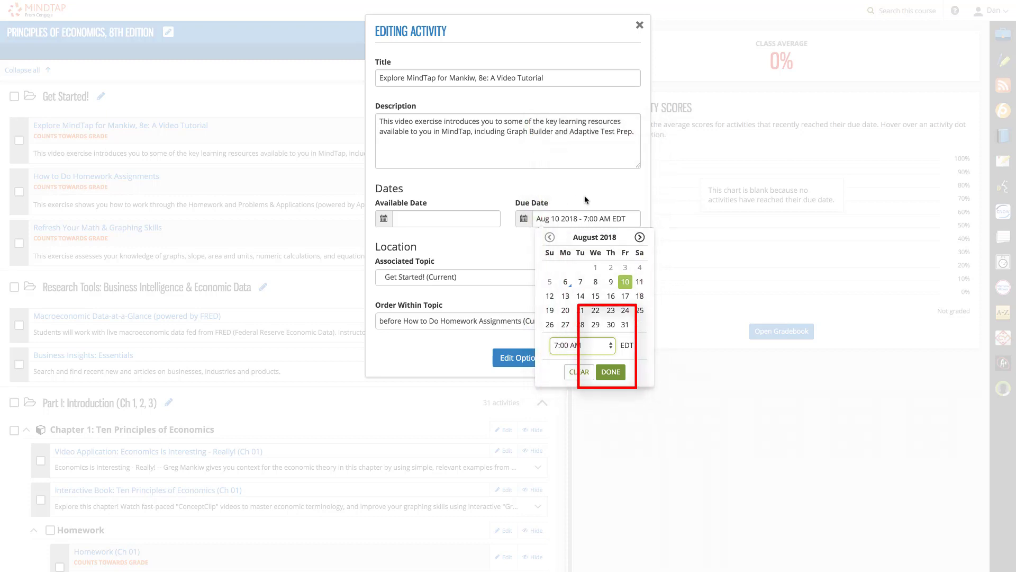
click(610, 371)
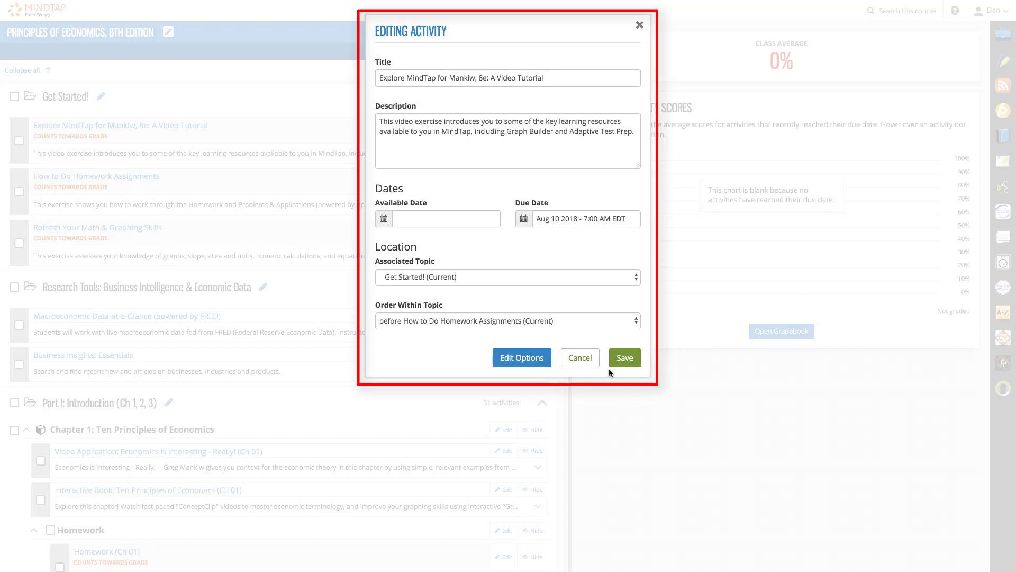
Save the activity so it lists Due Aug 10, 2018 @ 7:00 AM EDT
click(621, 359)
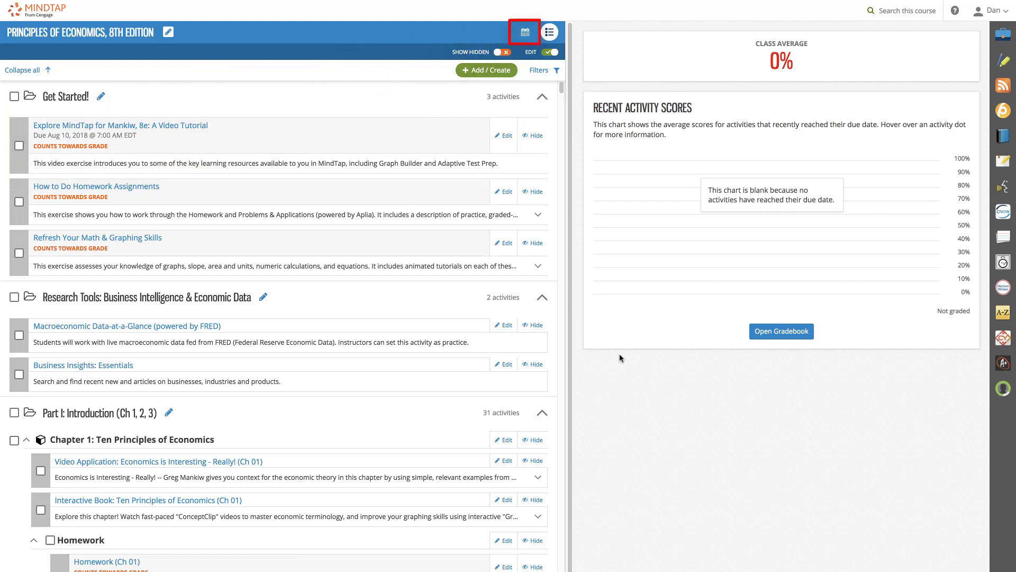
Switch the course learning path to its week-by-week calendar view
click(525, 33)
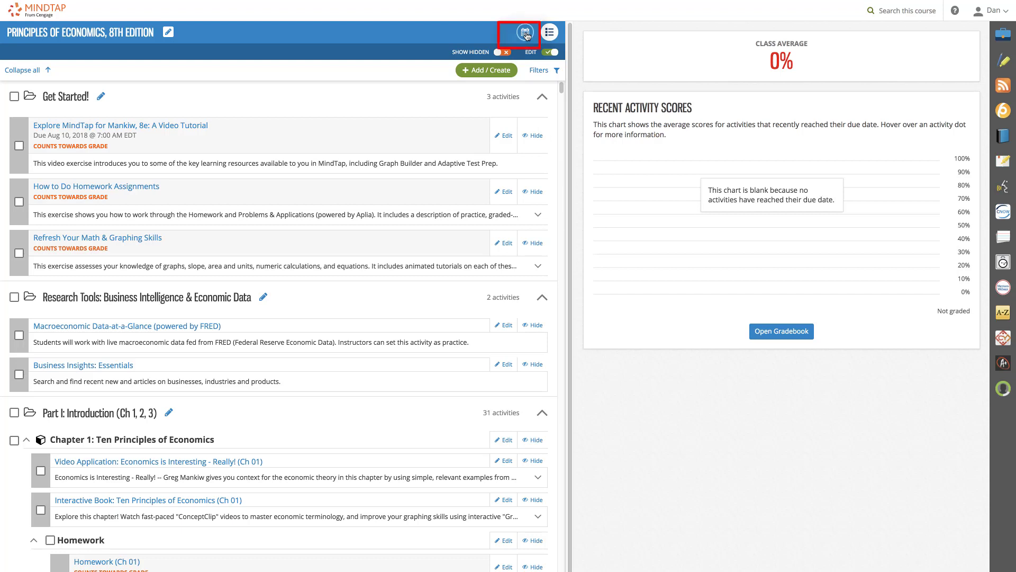